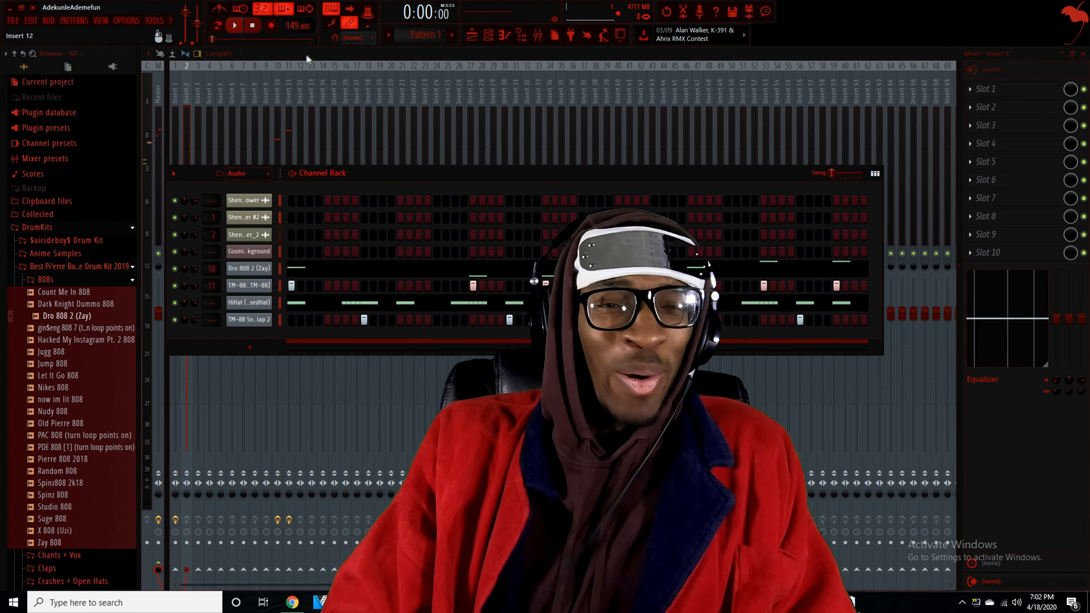
# Add Fruity Reeverb 2 to the first effect slot of mixer Insert 2 and play the beat.
pyautogui.press('F6')
pyautogui.click(986, 89)
pyautogui.moveTo(976, 104)
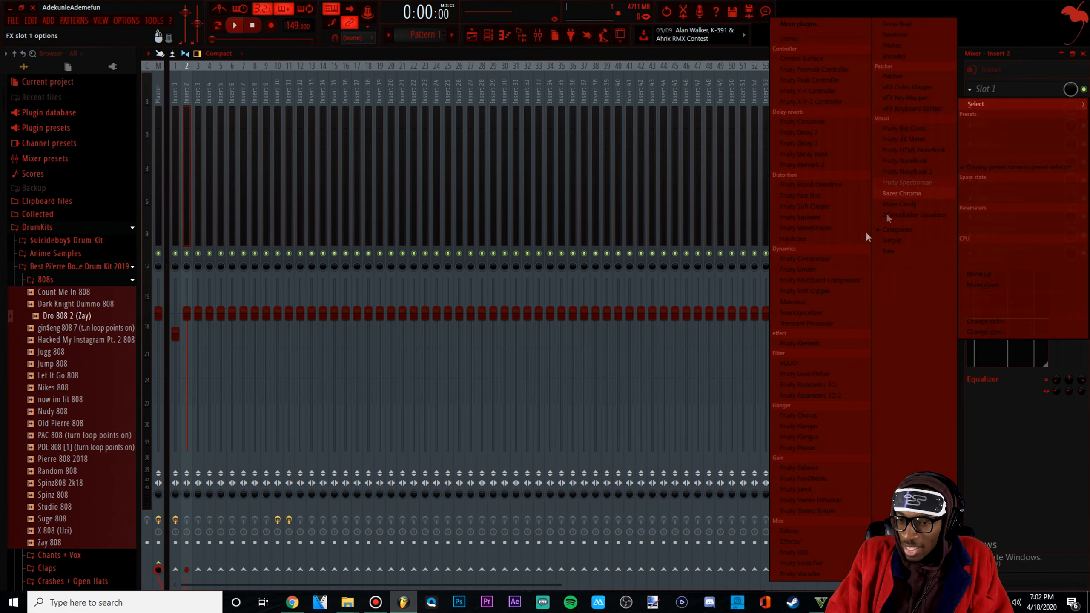
pyautogui.click(802, 164)
pyautogui.press('space')
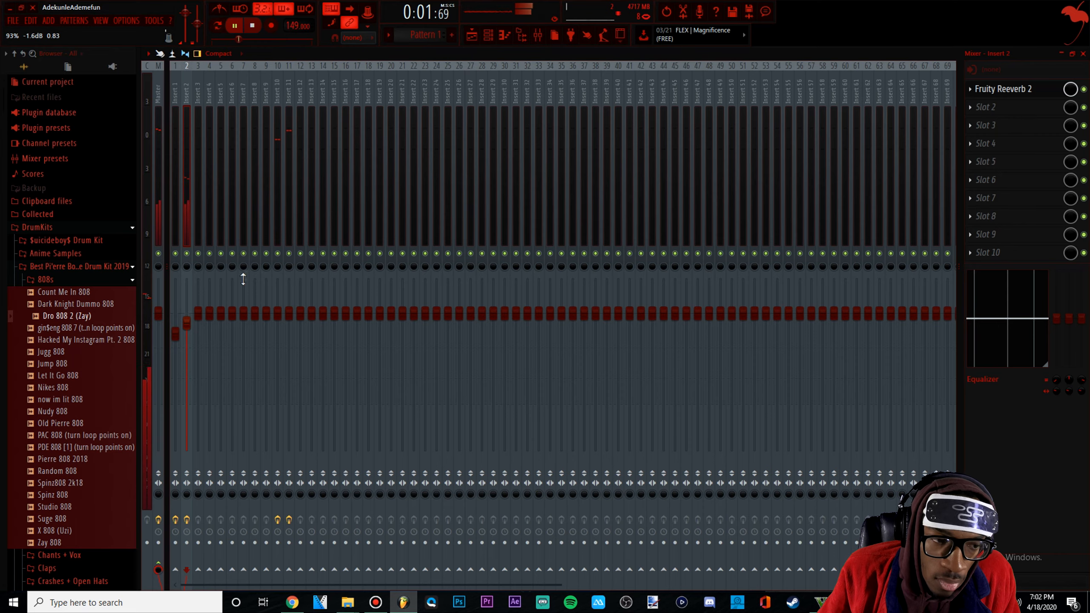
# Put Fruity Parametric EQ 2 before the reverb on Insert 2, shape a steep low cut during playback, and raise the track's fader slightly.
pyautogui.click(1011, 106)
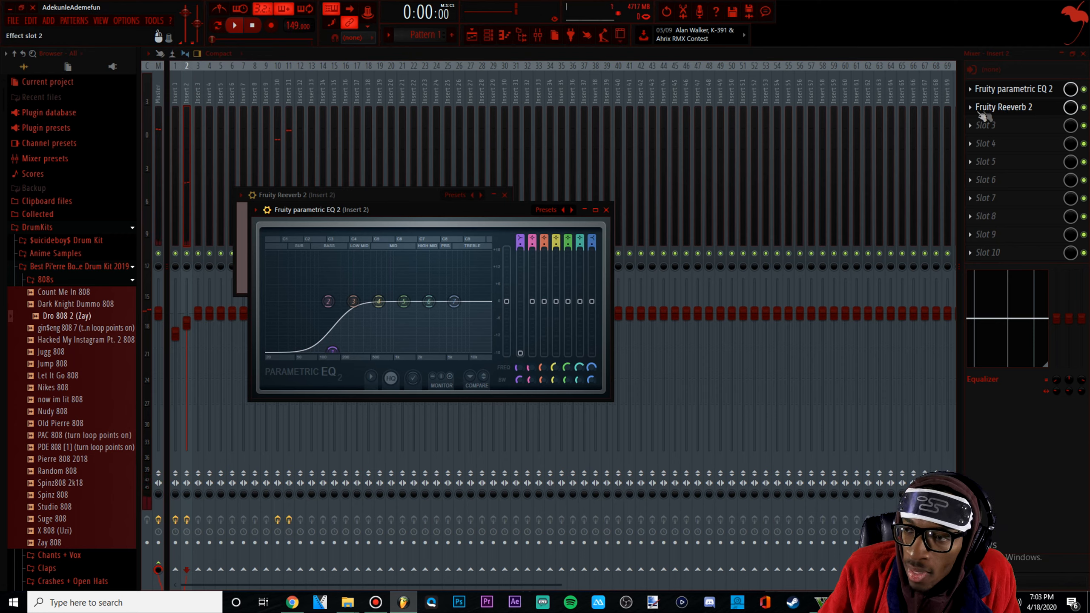
pyautogui.press('space')
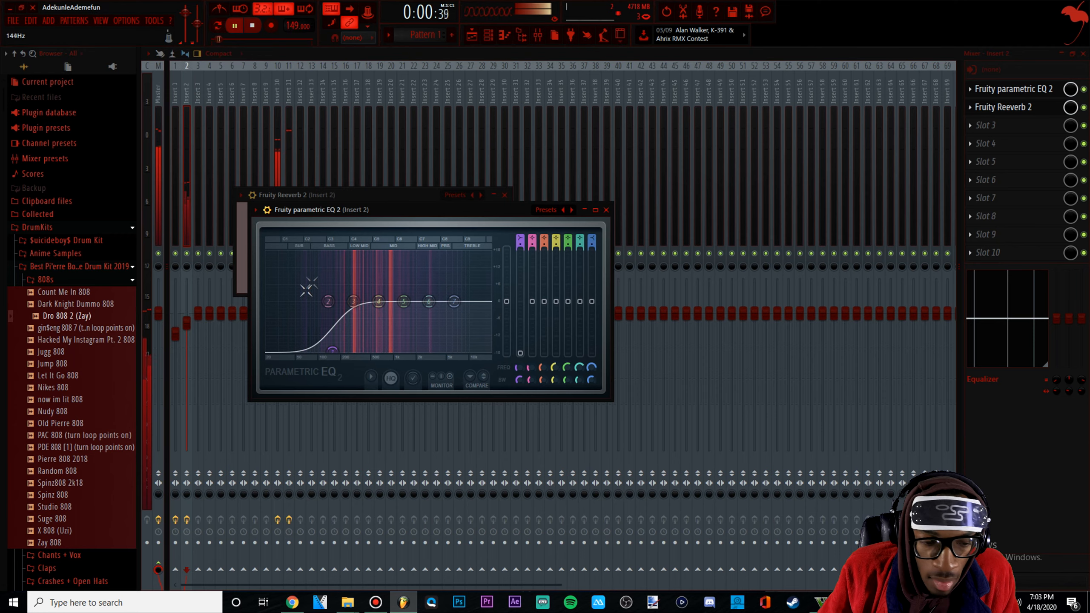
pyautogui.scroll(4, 520, 243)
pyautogui.scroll(1, 519, 236)
pyautogui.scroll(-3, 519, 236)
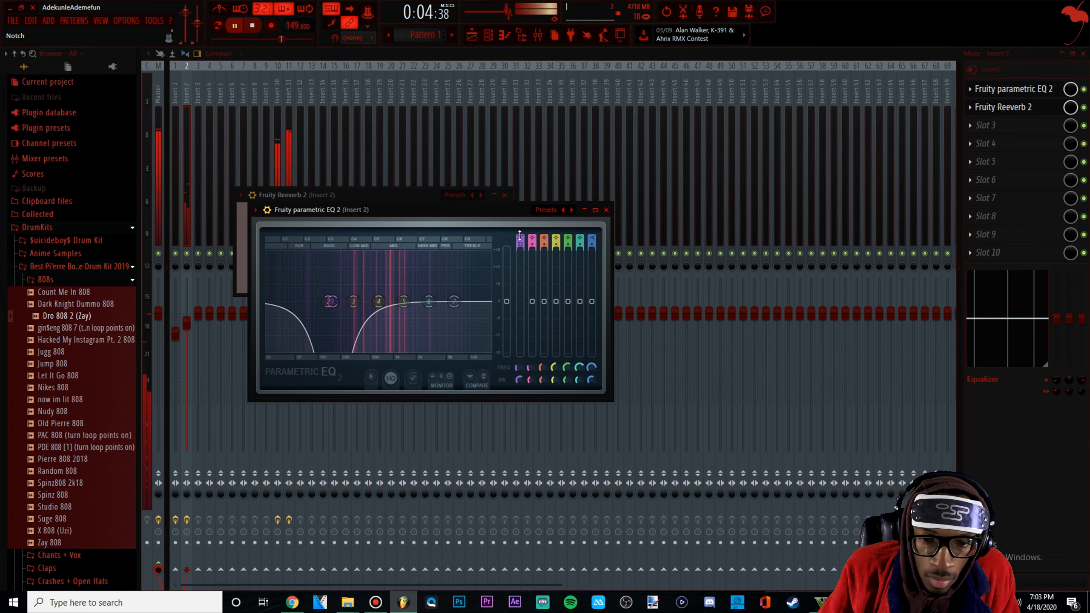
pyautogui.moveTo(335, 304); pyautogui.dragTo(337, 302)
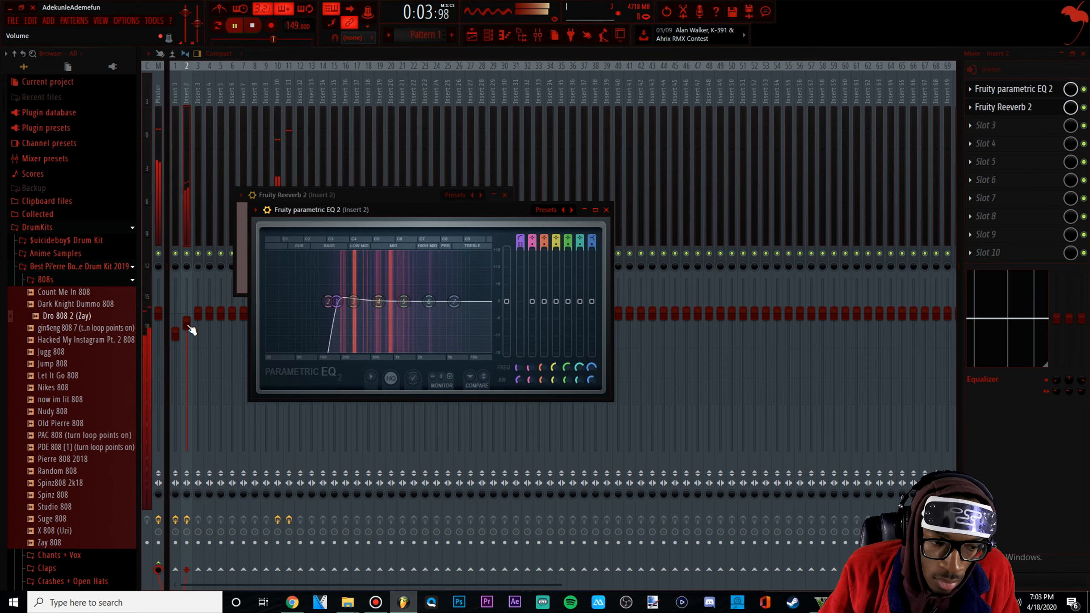
pyautogui.moveTo(189, 326); pyautogui.dragTo(189, 320)
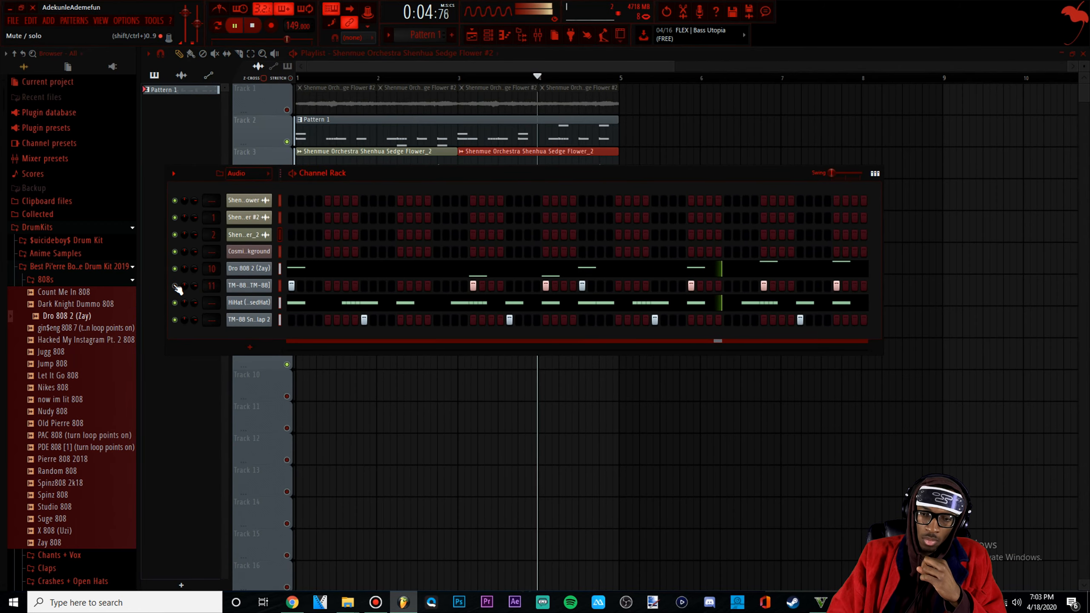
# Transpose all Dro 808 2 (Zay) notes down one semitone, and lower the last two notes an octave to G4.
pyautogui.click(492, 274)
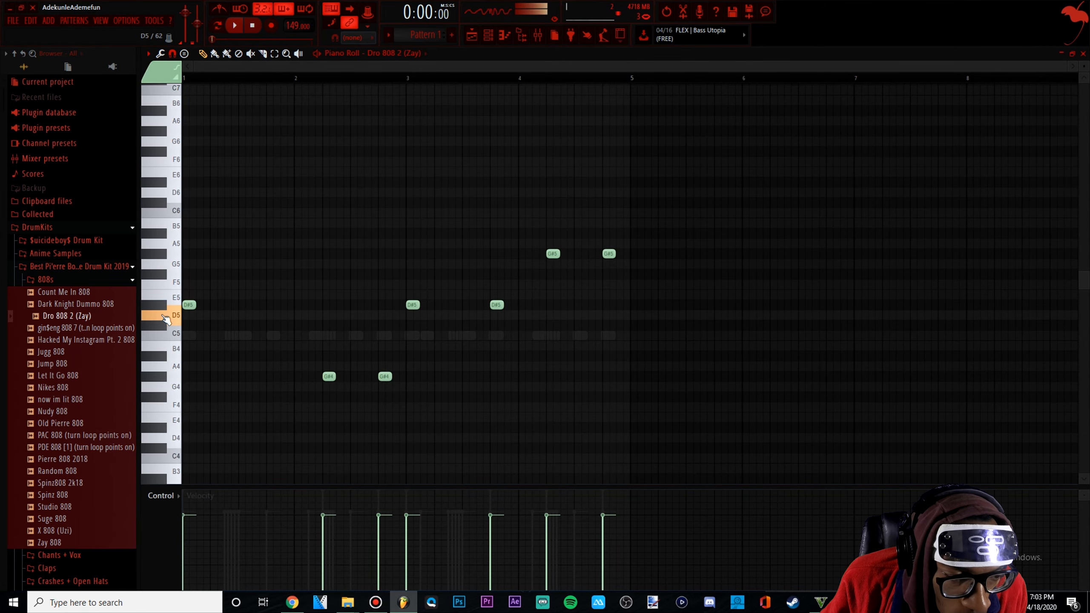
pyautogui.hotkey('ctrl', 'a')
pyautogui.hotkey('shift', 'Down')
pyautogui.press('space')
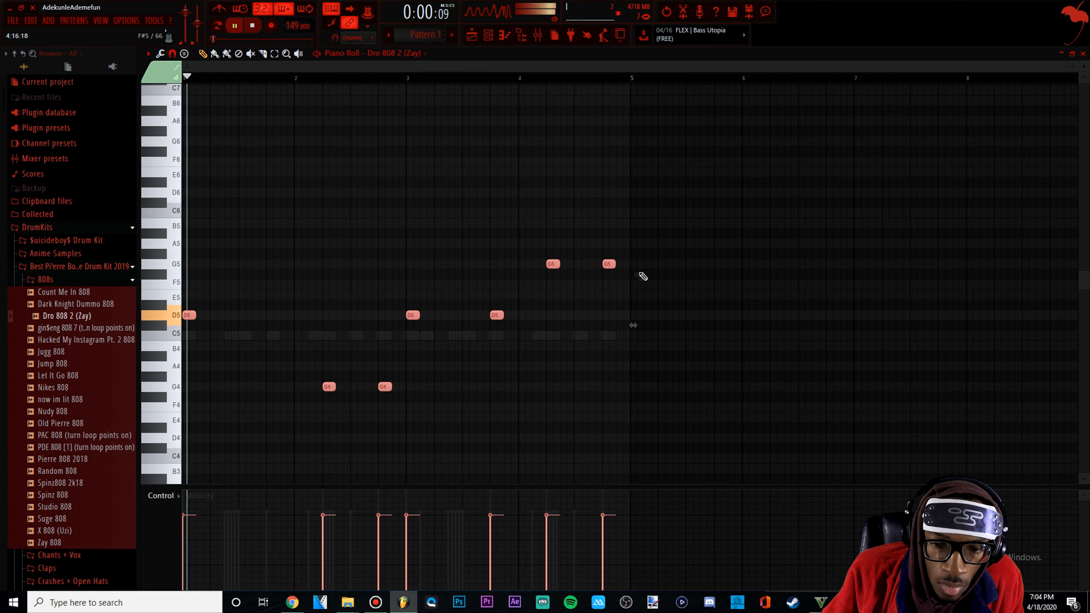
pyautogui.moveTo(621, 281); pyautogui.dragTo(539, 253)
pyautogui.moveTo(552, 264); pyautogui.dragTo(553, 387)
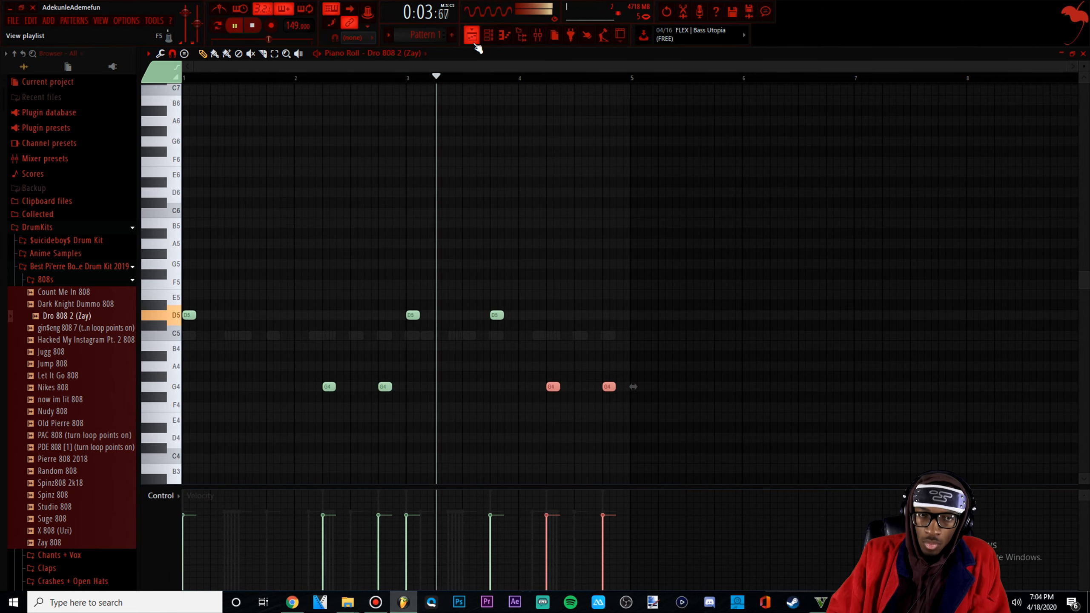
# Stop playback and slice the Shenmue Orchestra clip on playlist Track 3 at bar 2.
pyautogui.click(472, 34)
pyautogui.press('space')
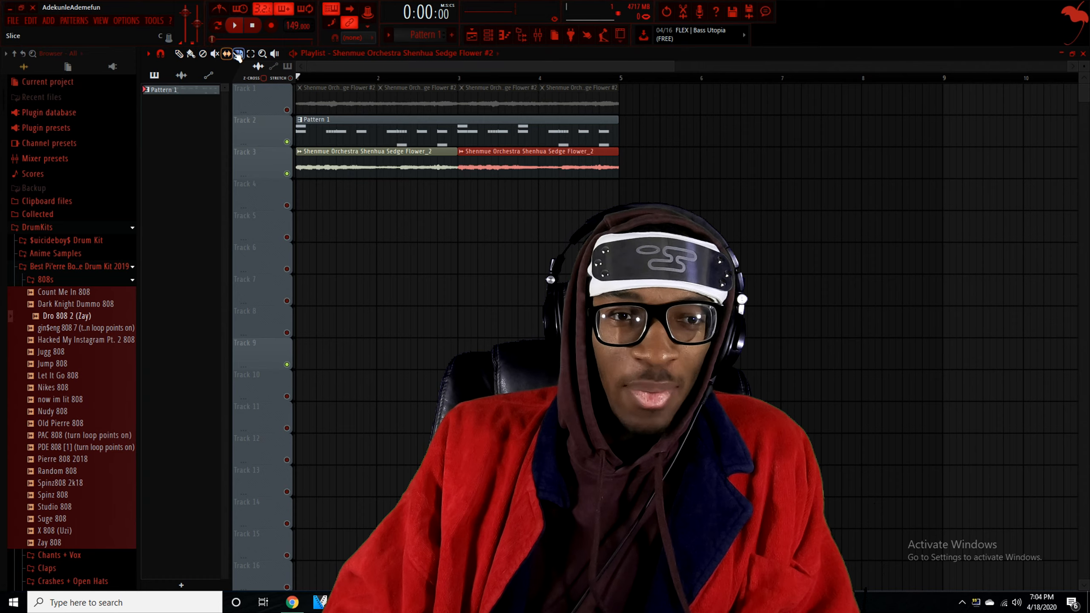
pyautogui.click(238, 55)
pyautogui.scroll(6, 380, 200)
pyautogui.moveTo(374, 195)
pyautogui.mouseDown()
pyautogui.moveTo(380, 163)
pyautogui.moveTo(379, 200)
pyautogui.mouseUp()
pyautogui.scroll(1, 380, 200)
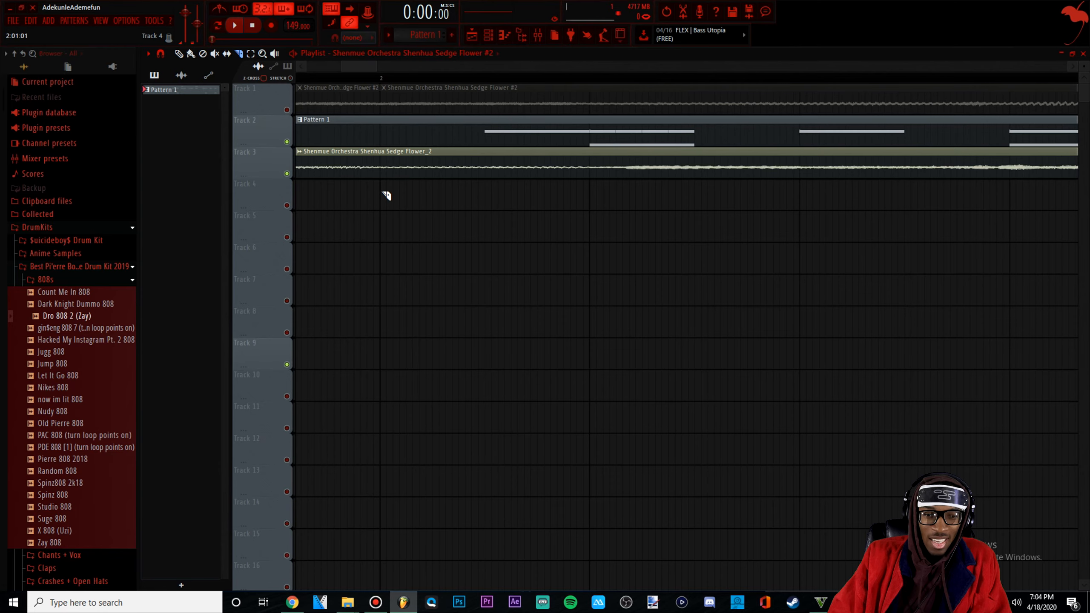
pyautogui.moveTo(388, 149); pyautogui.dragTo(382, 149)
# Delete the surplus audio on Track 3 and duplicate the sliced clip to fill four bars, checking it in playback.
pyautogui.scroll(-6, 382, 171)
pyautogui.moveTo(485, 172); pyautogui.dragTo(421, 166)
pyautogui.press('Delete')
pyautogui.moveTo(404, 172); pyautogui.dragTo(346, 164)
pyautogui.hotkey('ctrl', 'b')
pyautogui.press('space')
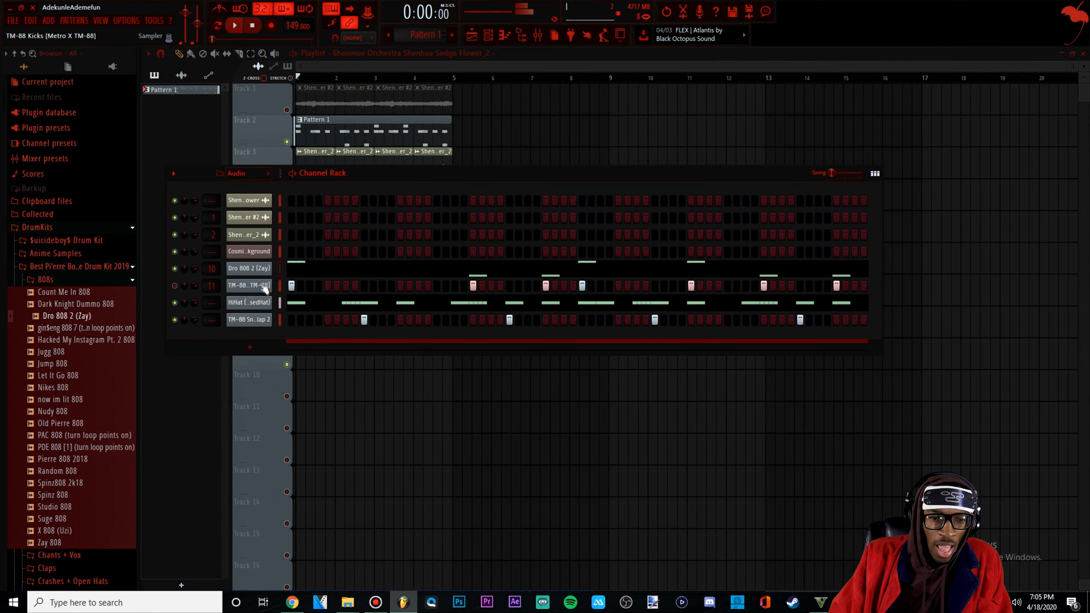
# Clone the Dro 808 2 (Zay) channel and reverse the clone's sample.
pyautogui.rightClick(254, 270)
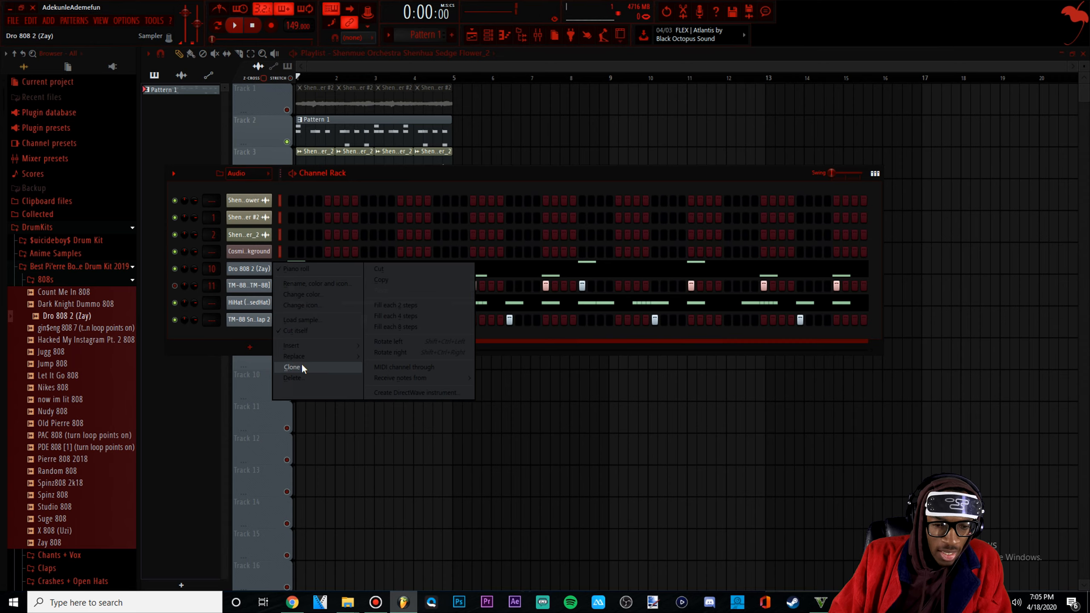
pyautogui.click(292, 367)
pyautogui.click(246, 285)
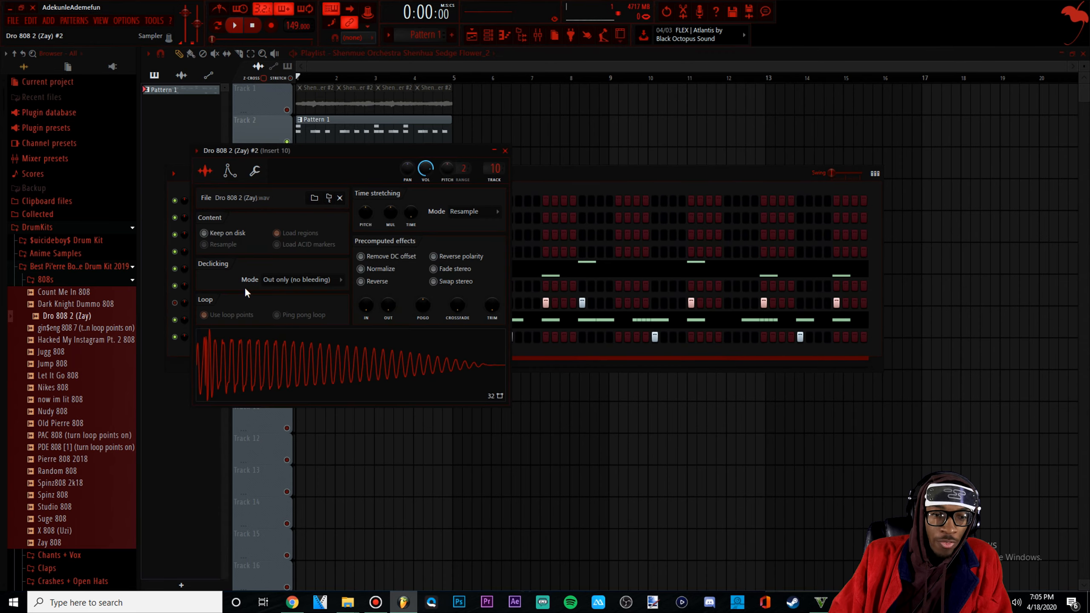
pyautogui.click(377, 281)
pyautogui.click(540, 191)
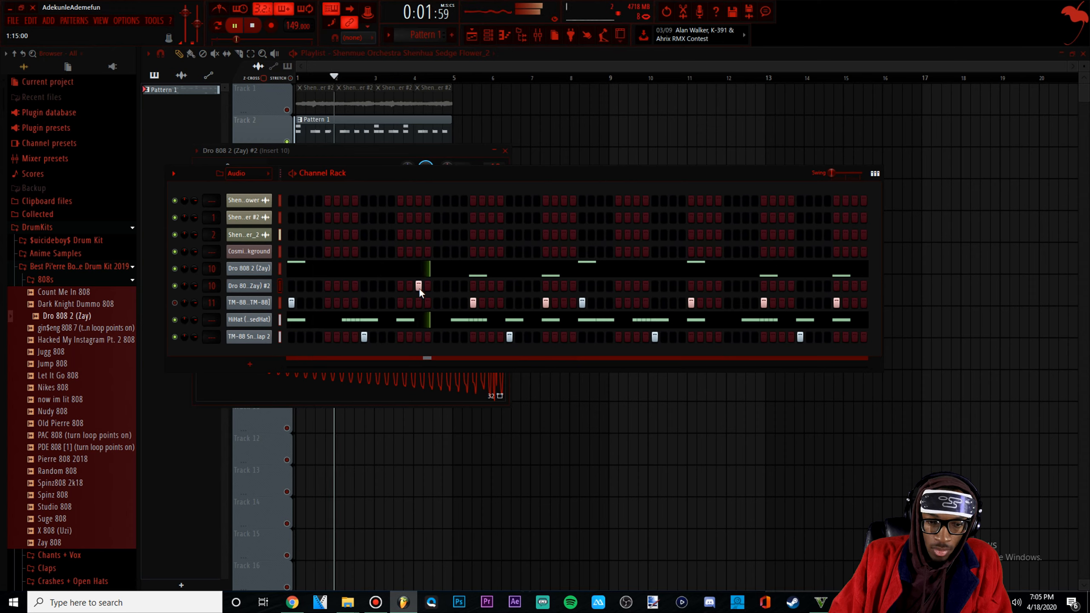
# Move the reversed 808 clone's hit in the channel rack from step 15 to step 13.
pyautogui.press('space')
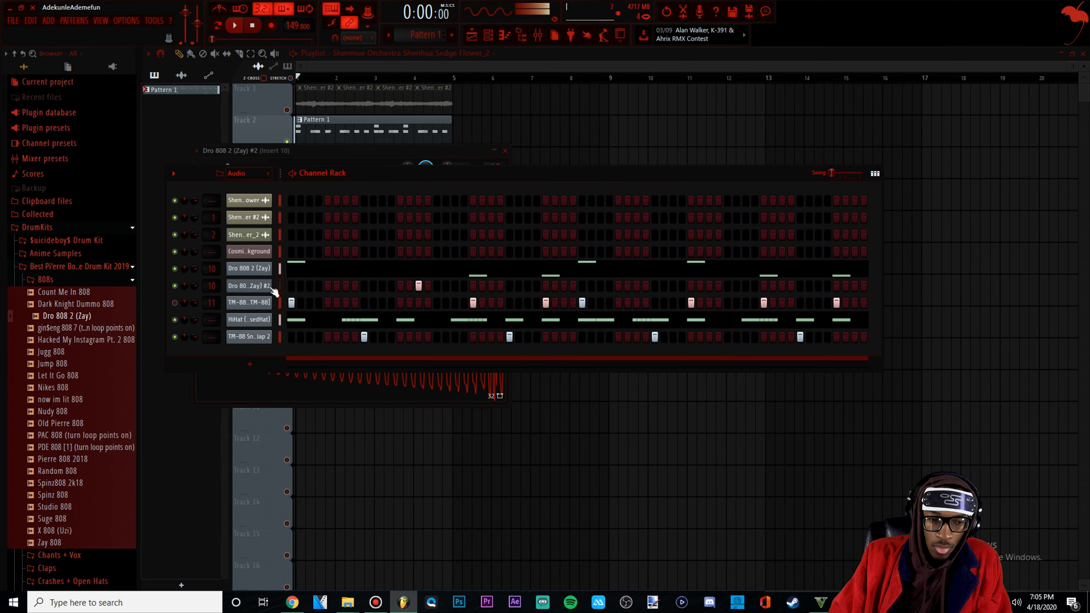
pyautogui.rightClick(260, 287)
pyautogui.click(458, 175)
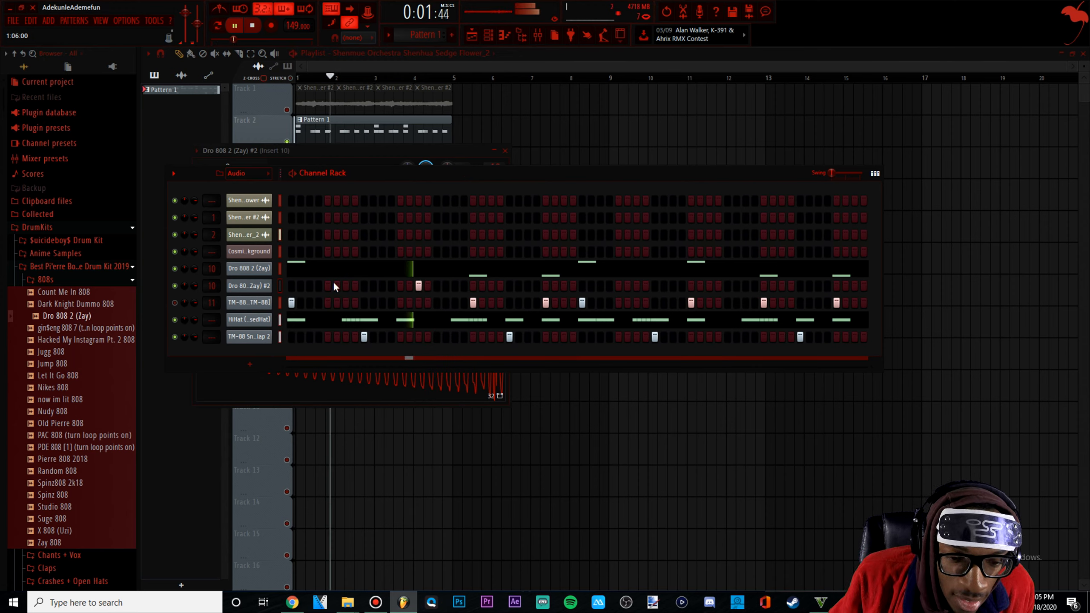
pyautogui.click(421, 284)
pyautogui.click(400, 285)
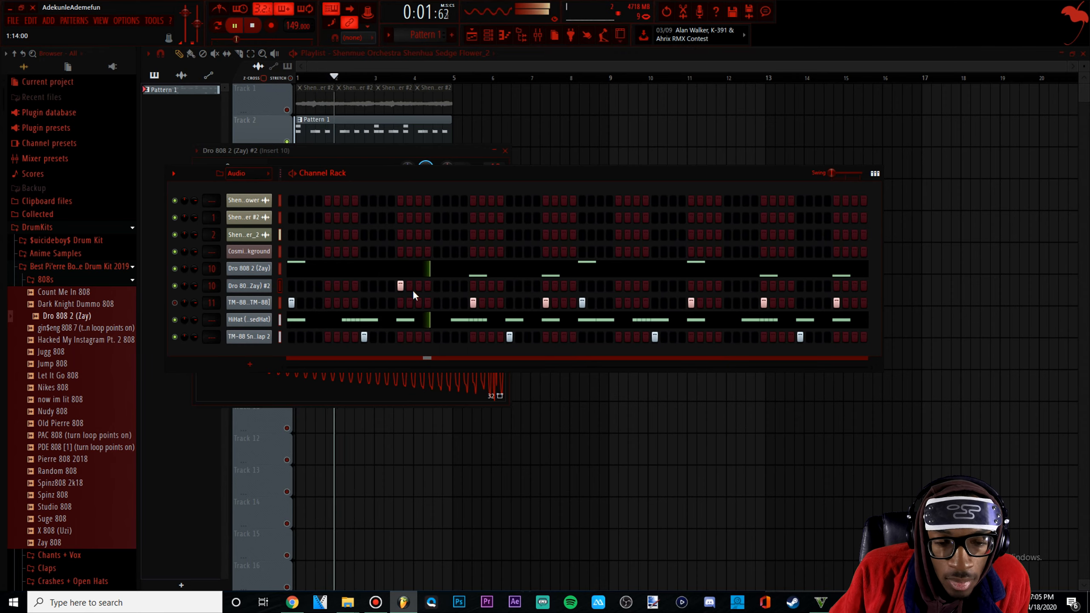
pyautogui.press('space')
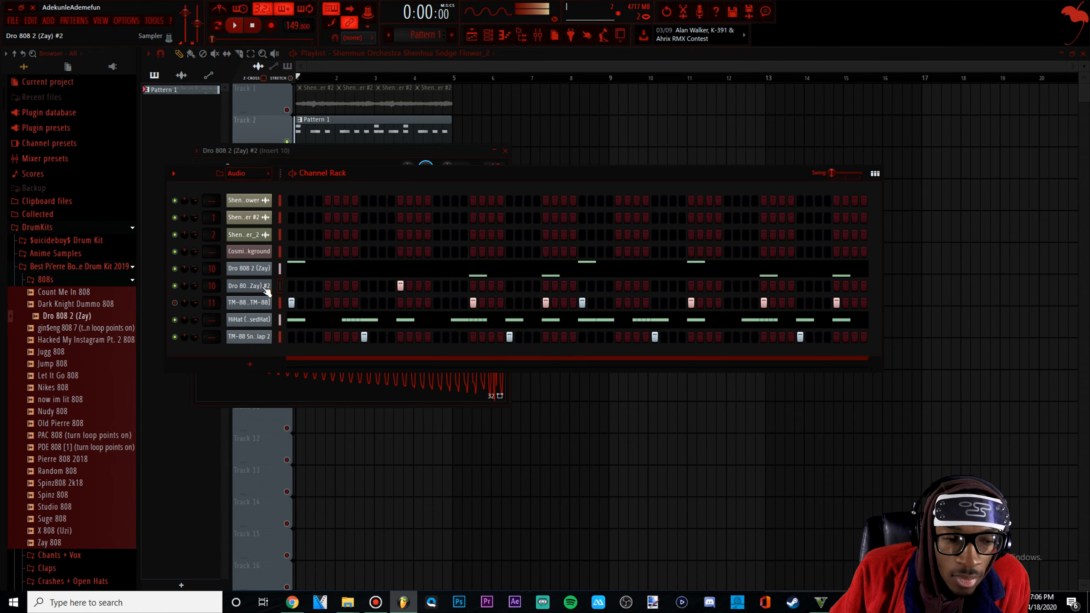
# Put the reversed 808 clone's note on D5 in its piano roll and play the arrangement.
pyautogui.rightClick(269, 288)
pyautogui.click(323, 288)
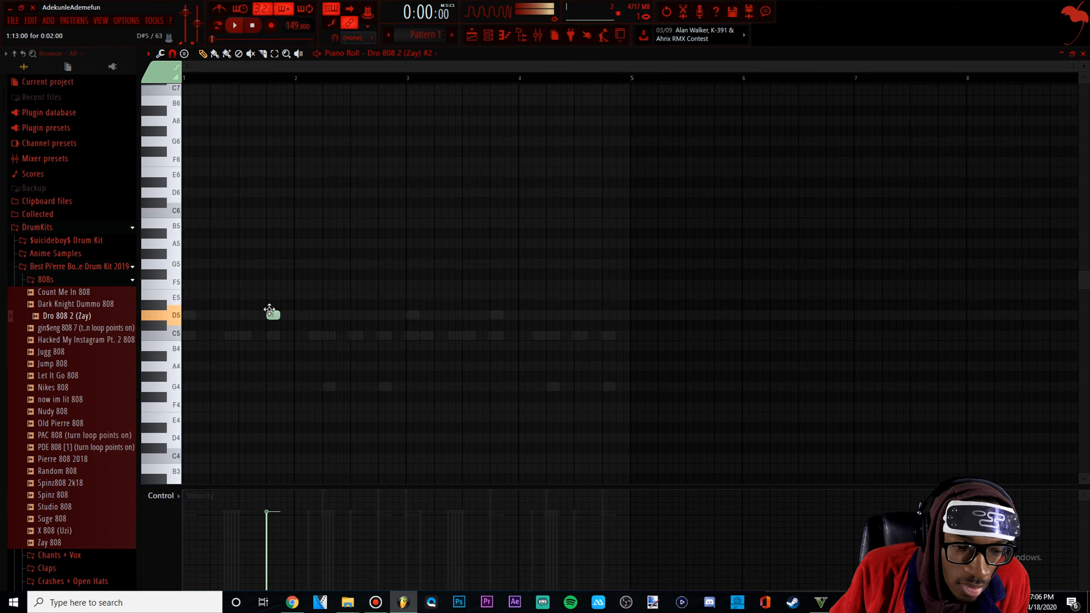
pyautogui.press('space')
pyautogui.press('F5')
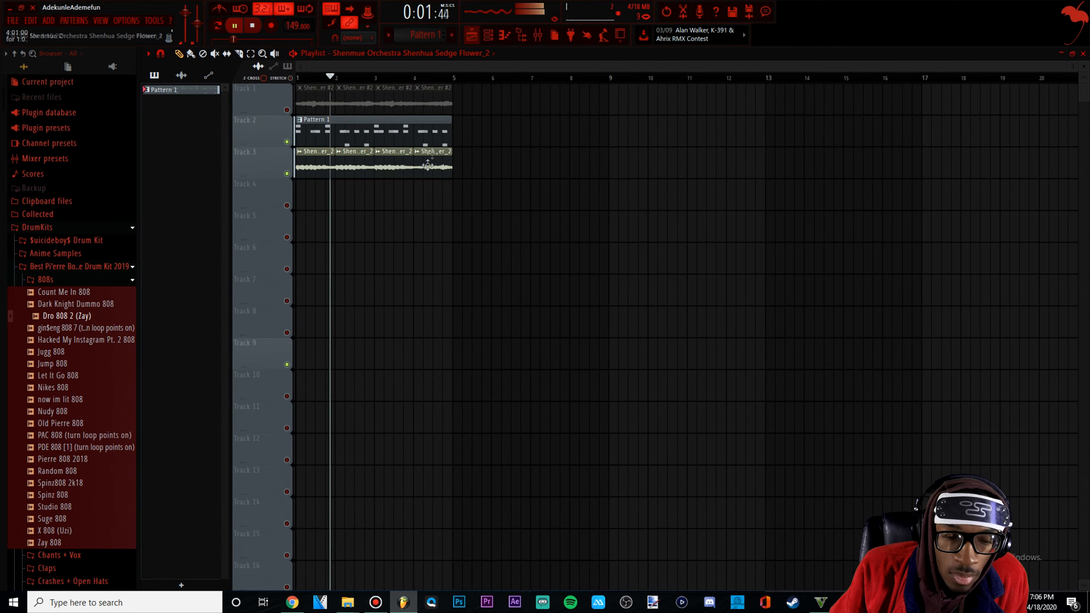
pyautogui.press('F7')
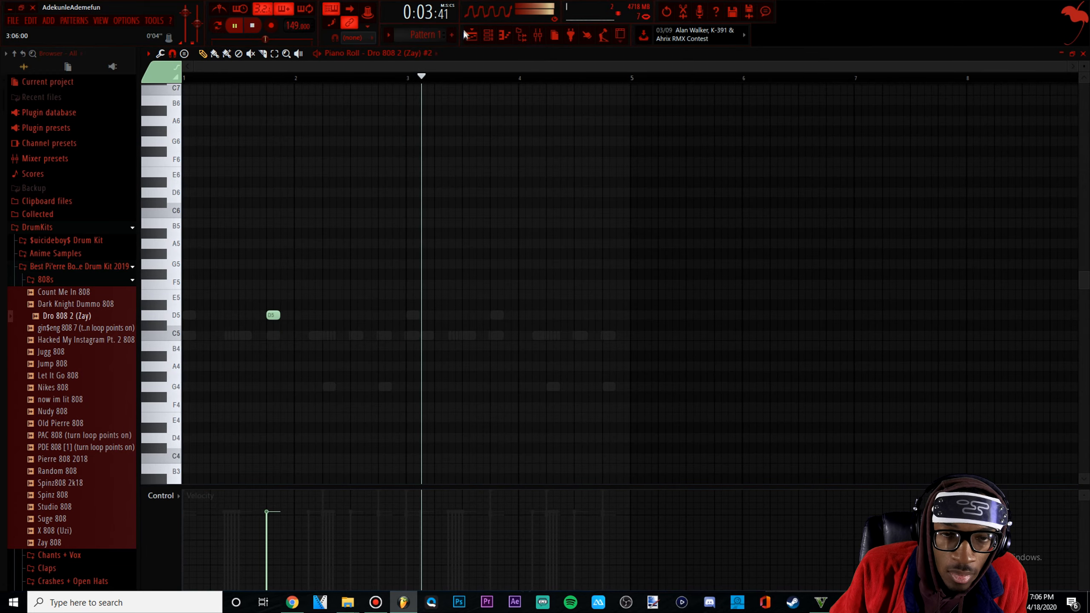
# Set the Trim of the reversed 808 clone's sample to 100%.
pyautogui.click(488, 35)
pyautogui.click(251, 285)
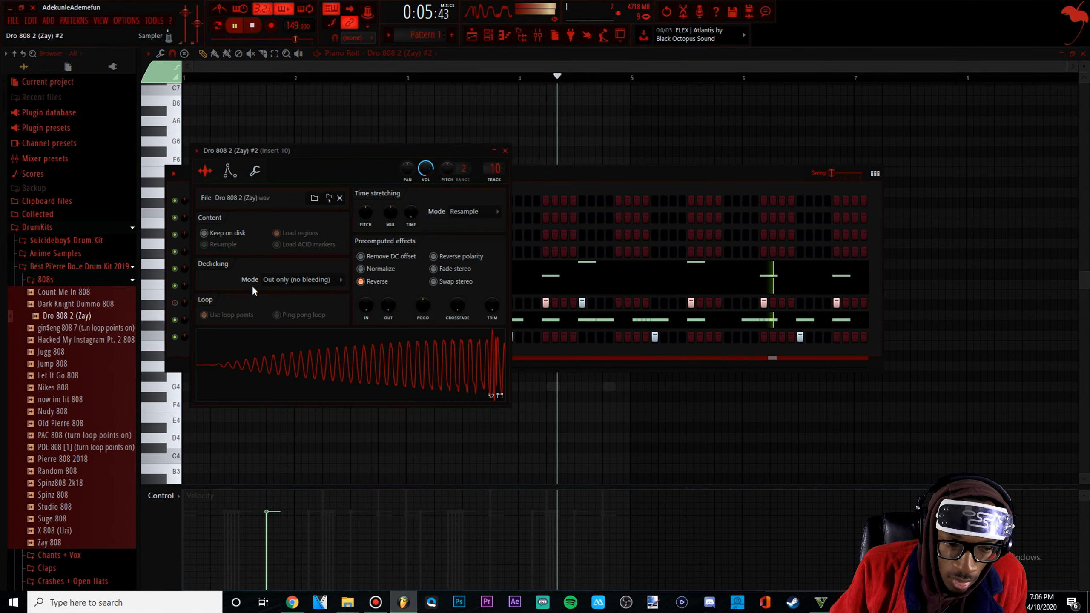
pyautogui.moveTo(493, 306); pyautogui.dragTo(492, 253)
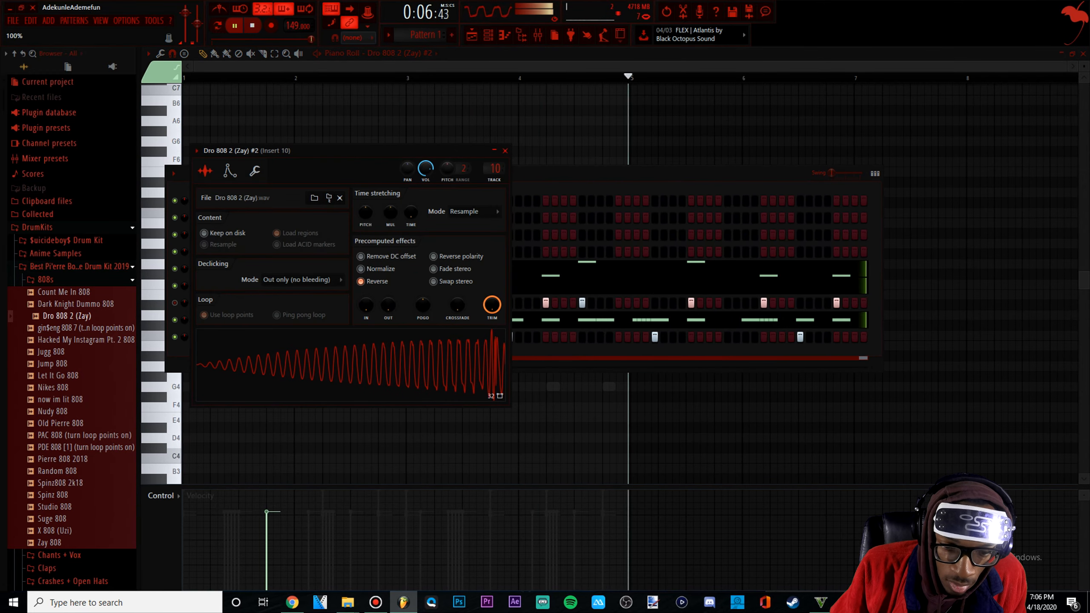
pyautogui.click(545, 184)
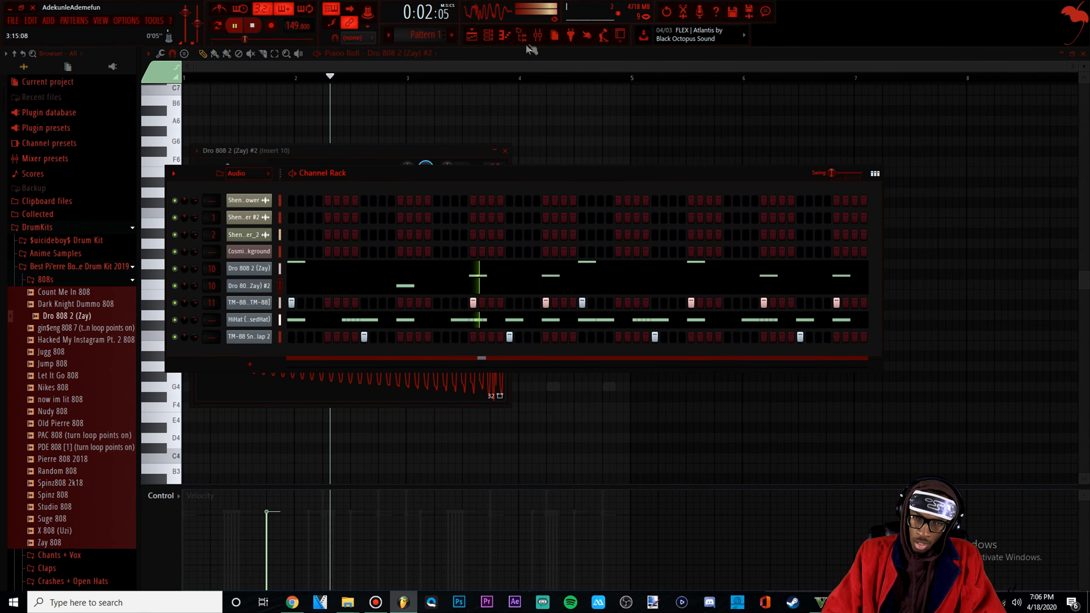
# Add Fruity WaveShaper to the first effect slot of mixer Insert 11 and bend its curve upward.
pyautogui.click(538, 39)
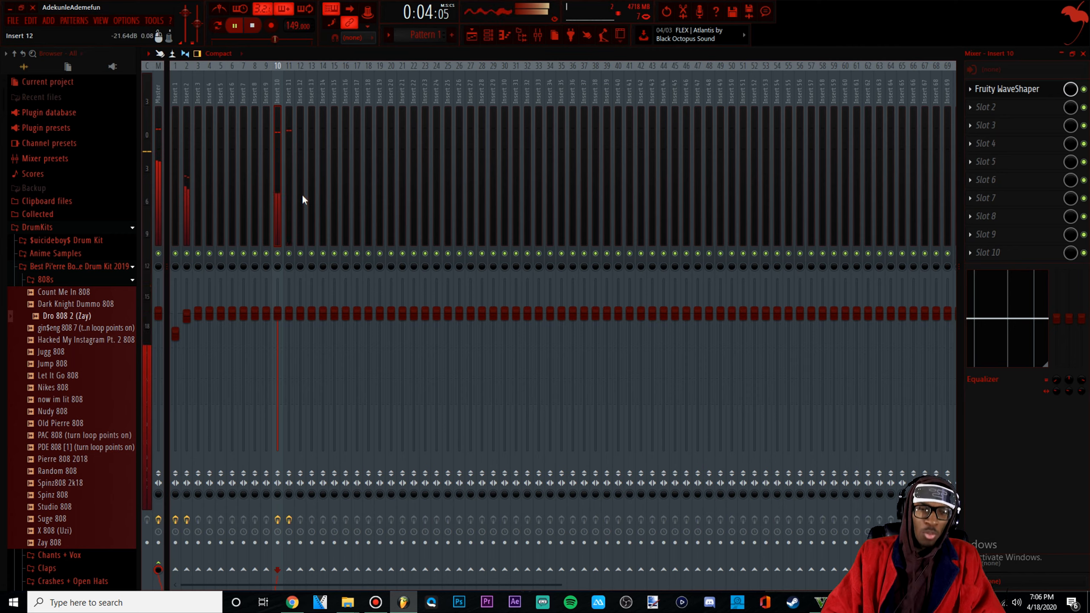
pyautogui.click(288, 172)
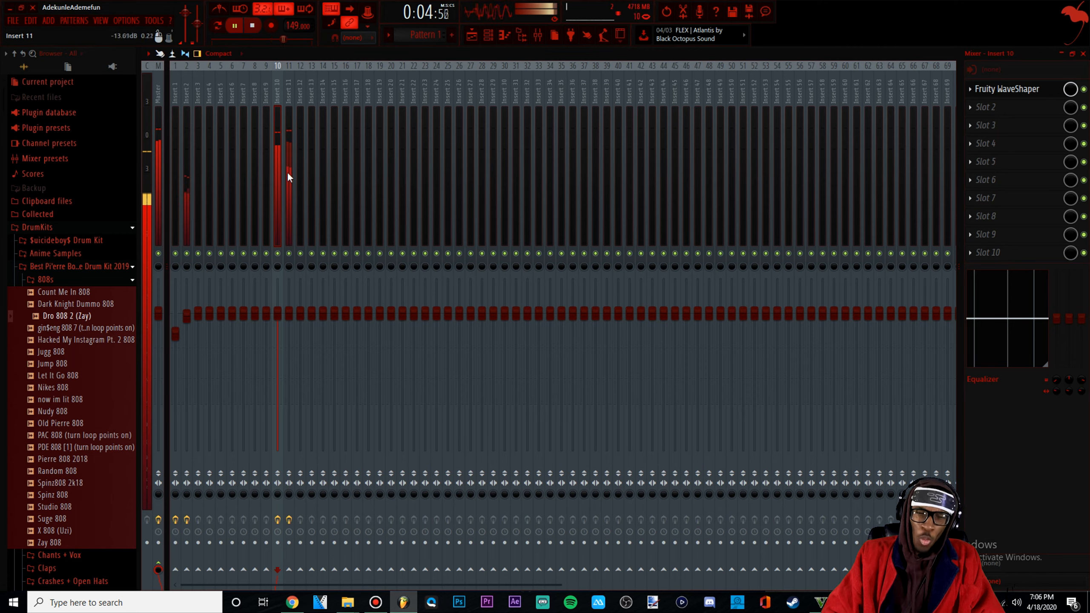
pyautogui.click(1012, 90)
pyautogui.moveTo(651, 204); pyautogui.dragTo(651, 169)
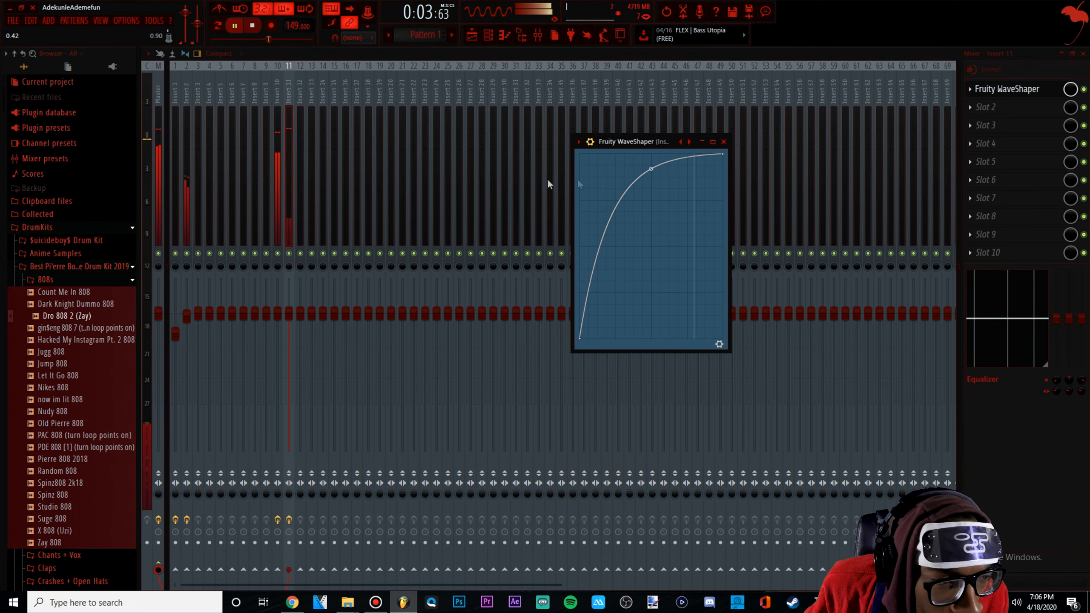
# Start replacing the Fruity Limiter in the tenth effect slot of the Master track.
pyautogui.click(160, 171)
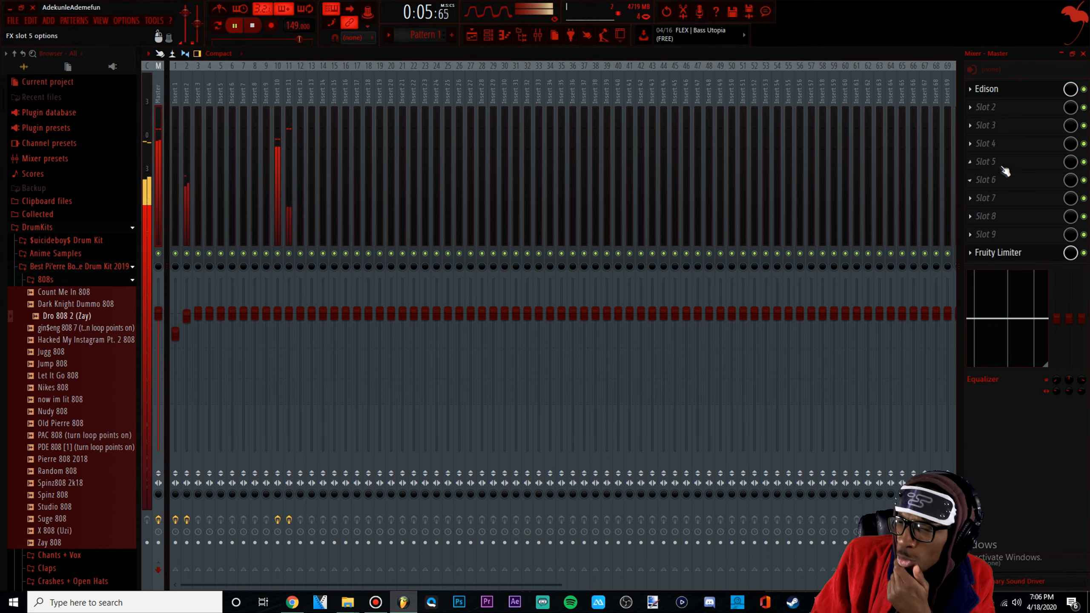
pyautogui.click(972, 252)
pyautogui.moveTo(978, 267)
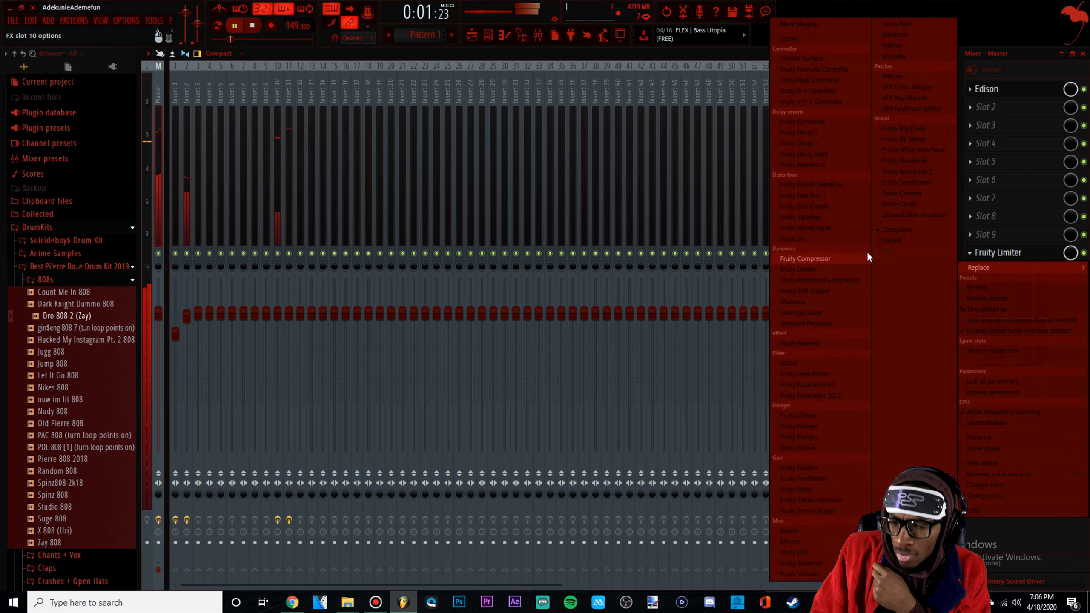